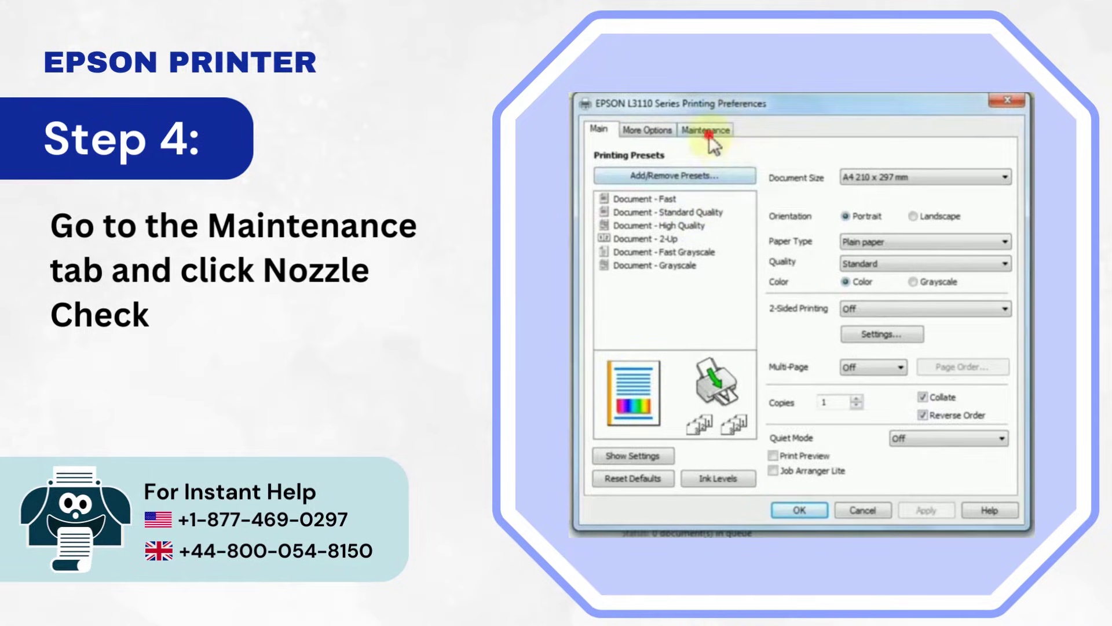
# Show the Maintenance utilities listing Nozzle Check and Head Cleaning for the L3110.
pyautogui.click(705, 129)
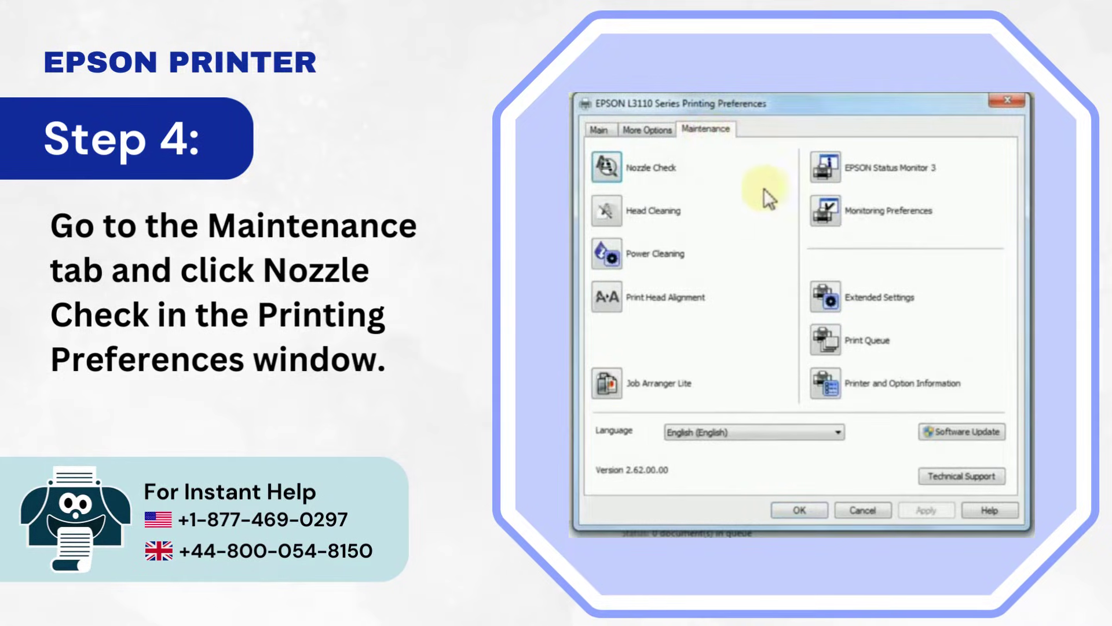